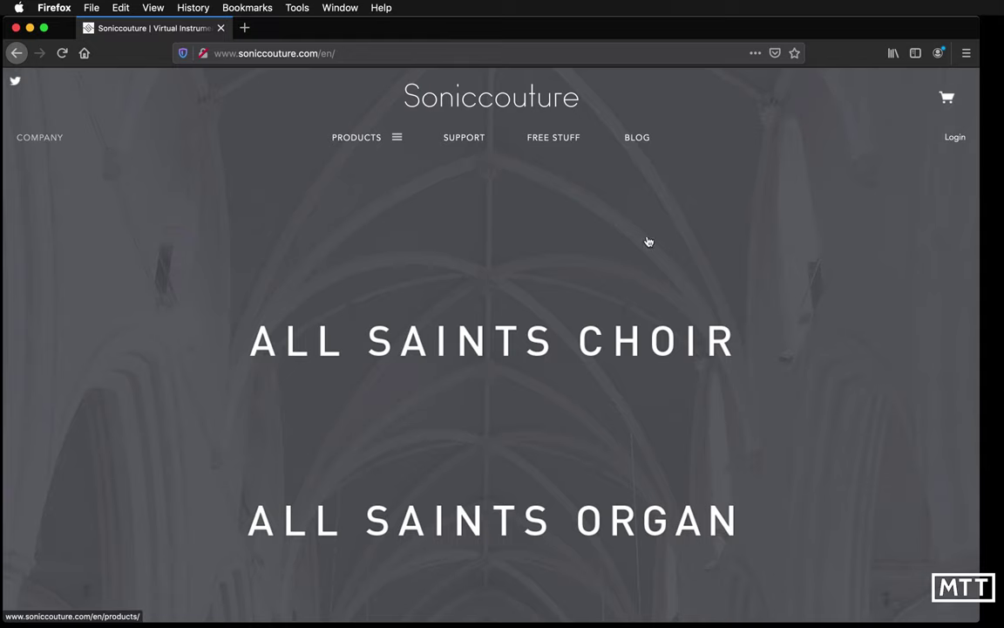
Open and browse the Soniccouture free downloads page.
left_click(547, 140)
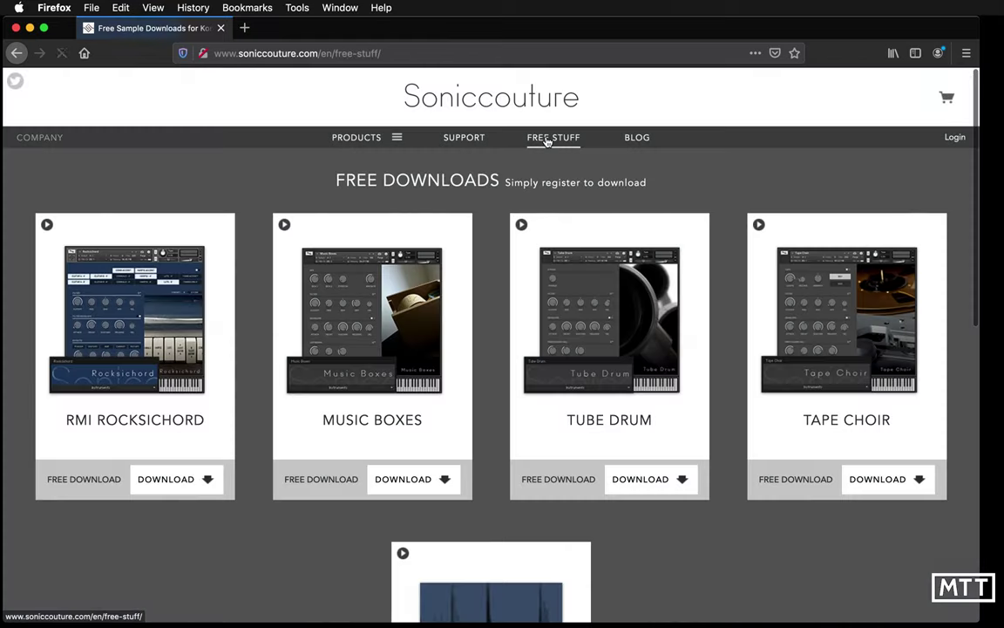
scroll(484, 404, "down", 6)
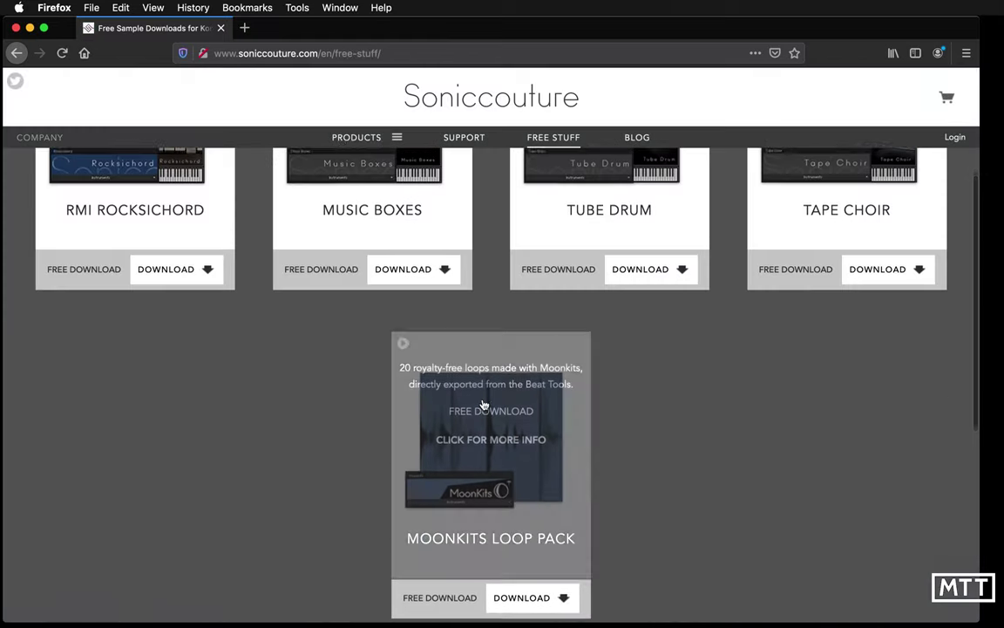
scroll(484, 404, "up", 5)
scroll(656, 541, "down", 5)
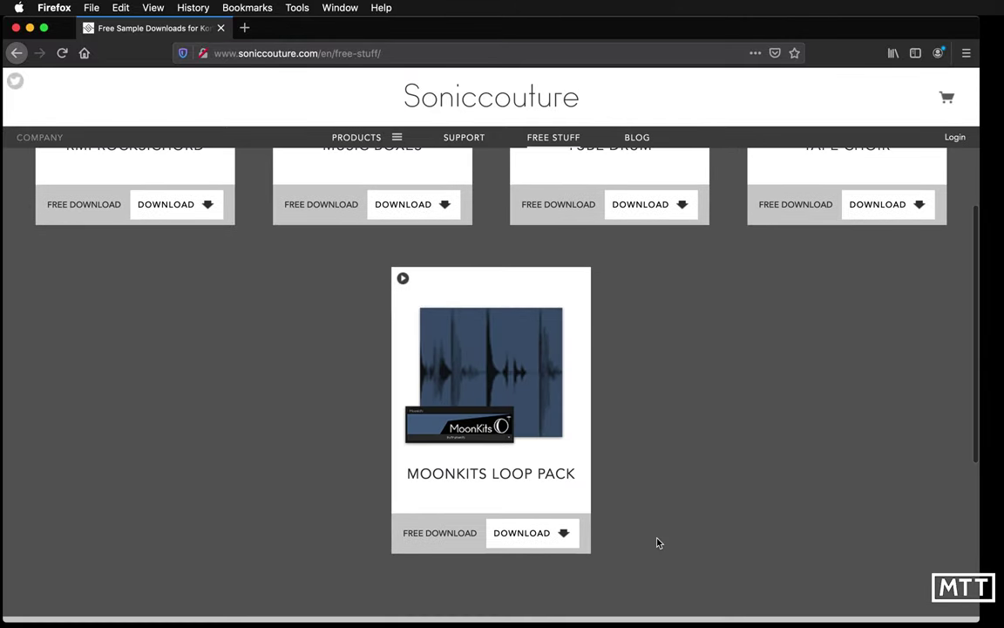
scroll(657, 540, "down", 3)
scroll(658, 542, "up", 5)
scroll(659, 543, "up", 3)
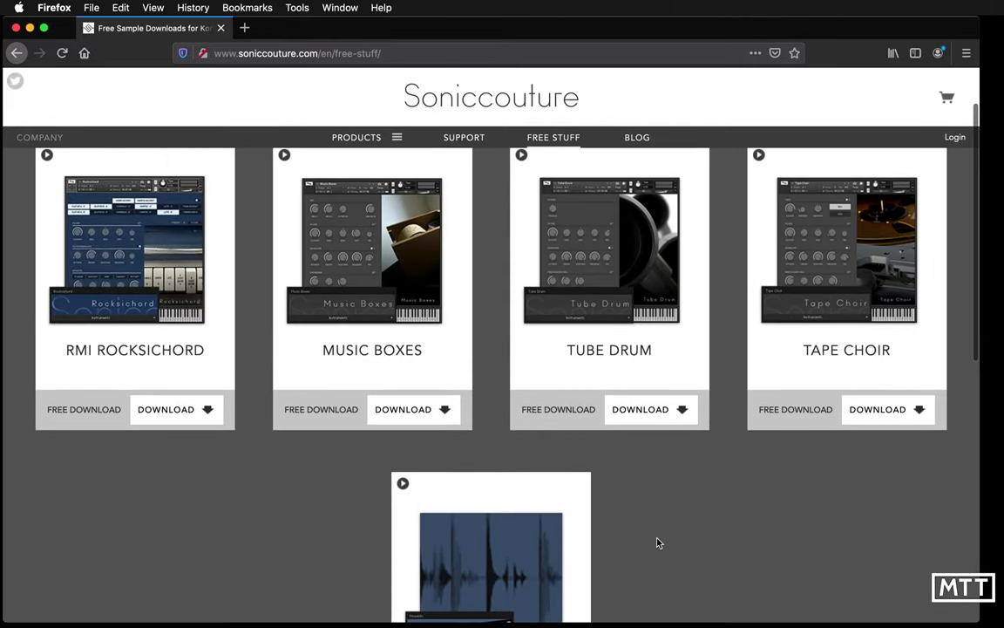
scroll(659, 542, "up", 1)
scroll(659, 542, "up", 1)
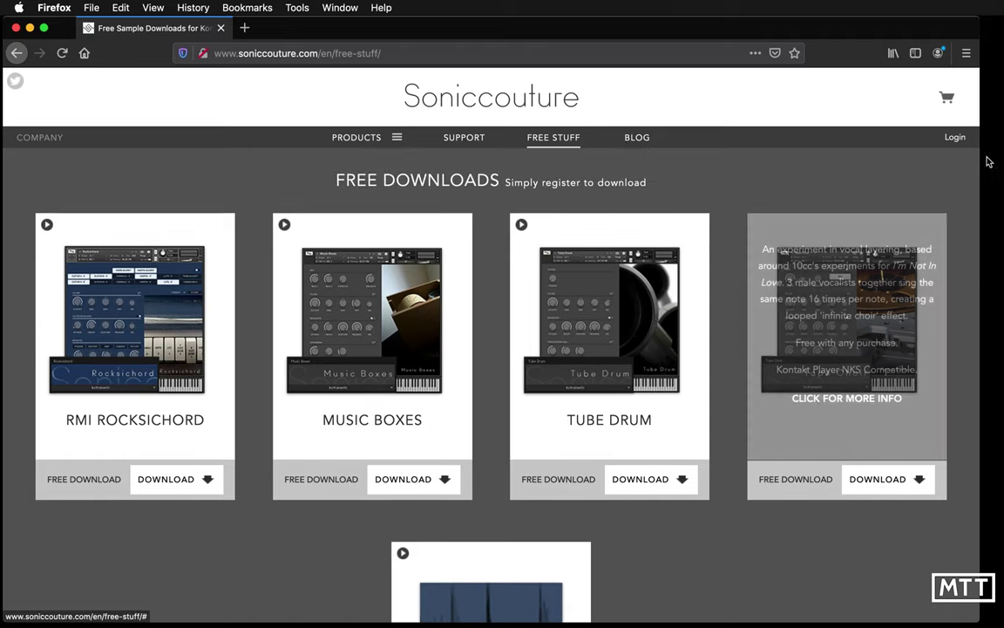
Go to the login page and choose Create Account to reach the registration form.
left_click(957, 138)
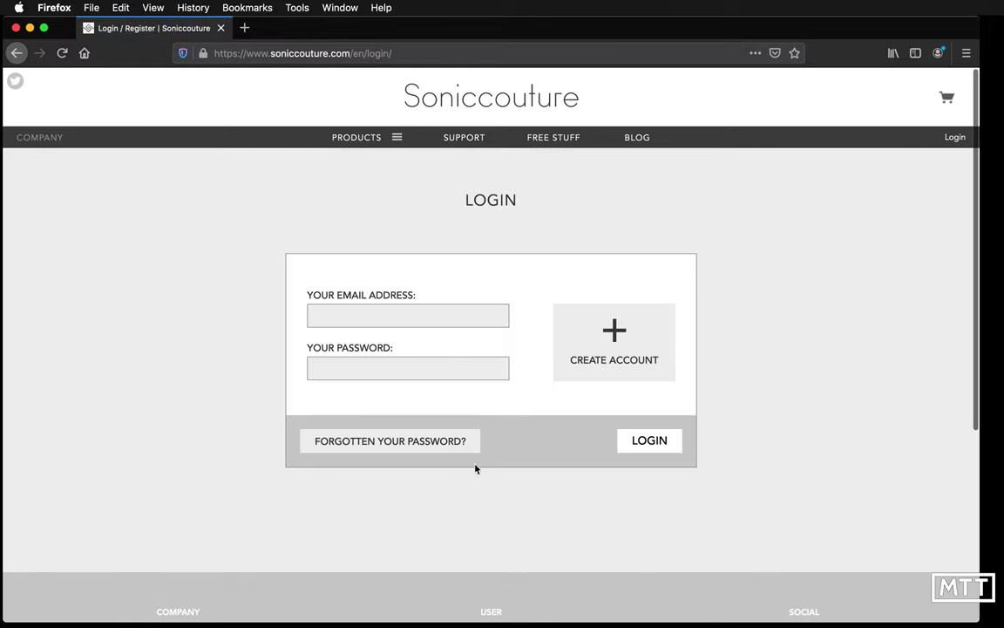
left_click(623, 333)
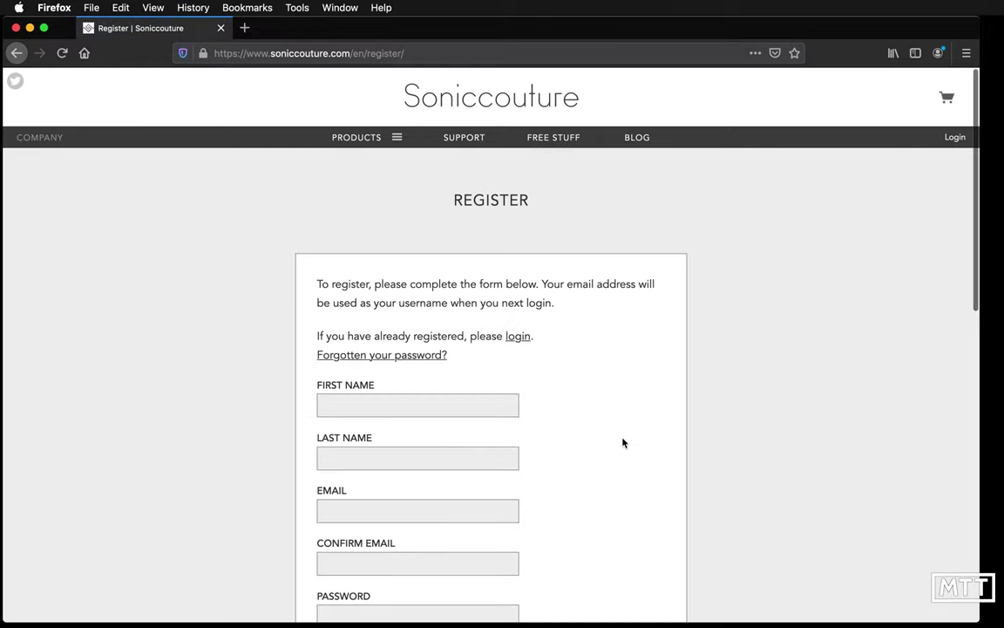
scroll(623, 443, "down", 5)
scroll(622, 443, "up", 1)
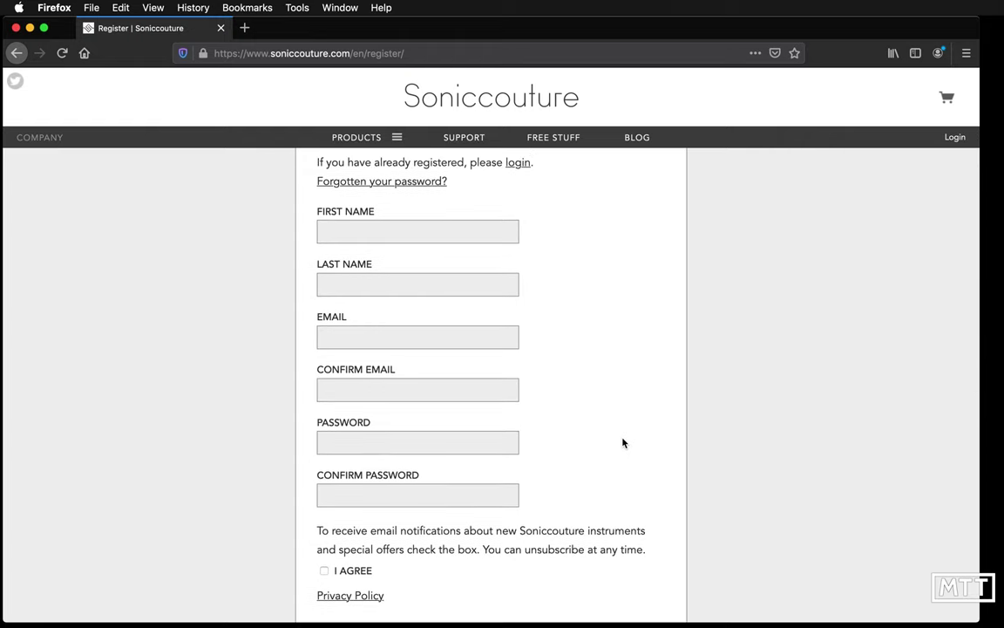
scroll(623, 443, "up", 2)
scroll(622, 443, "up", 1)
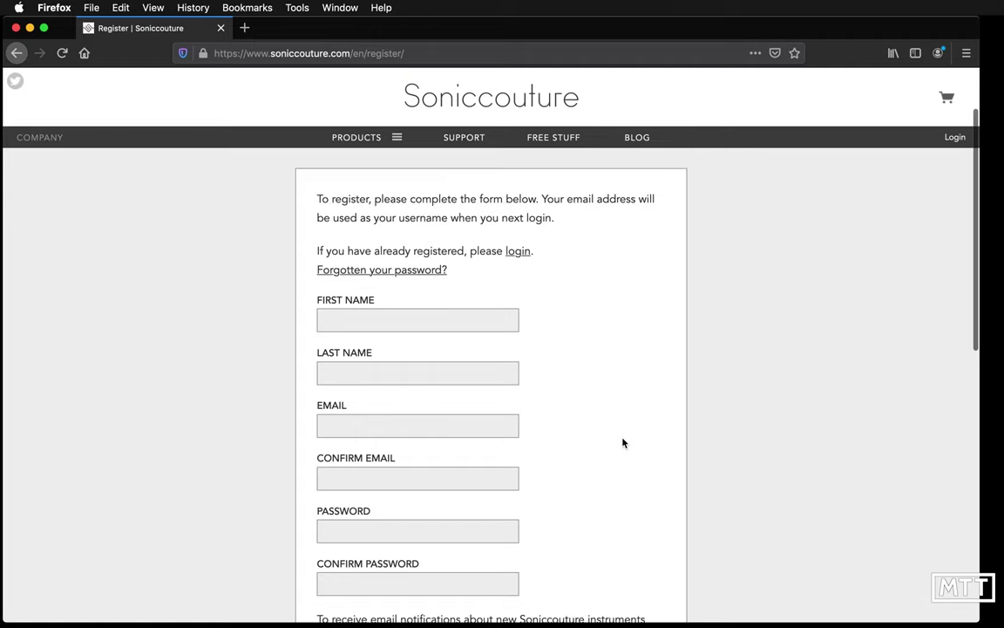
scroll(622, 443, "up", 2)
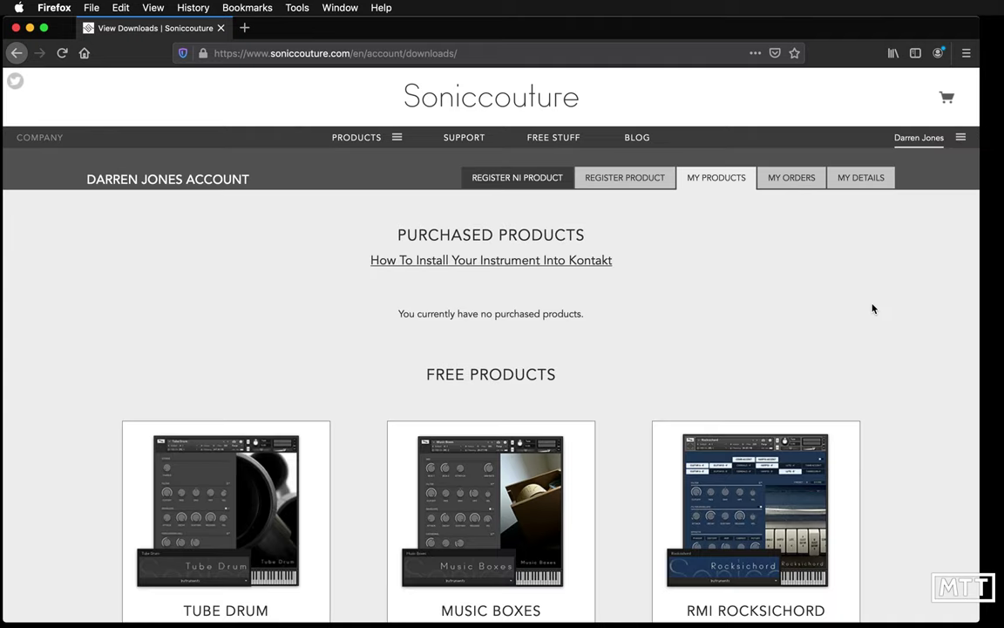
scroll(872, 308, "down", 1)
scroll(873, 307, "down", 2)
scroll(873, 308, "down", 1)
scroll(873, 308, "down", 1)
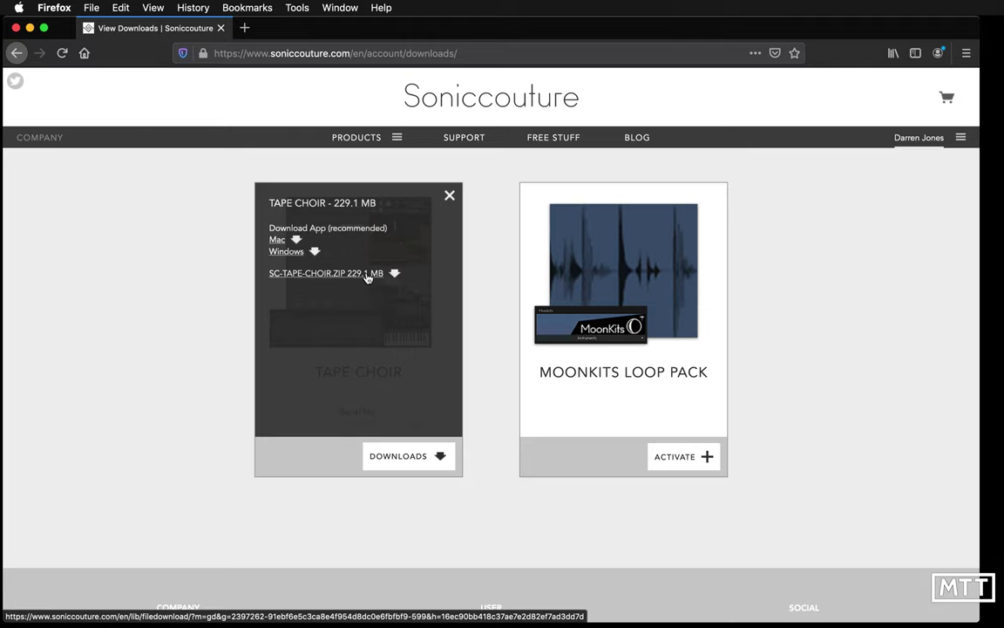
Save SC-Tape-Choir.zip to disk from Firefox and open a new Finder window.
left_click(367, 277)
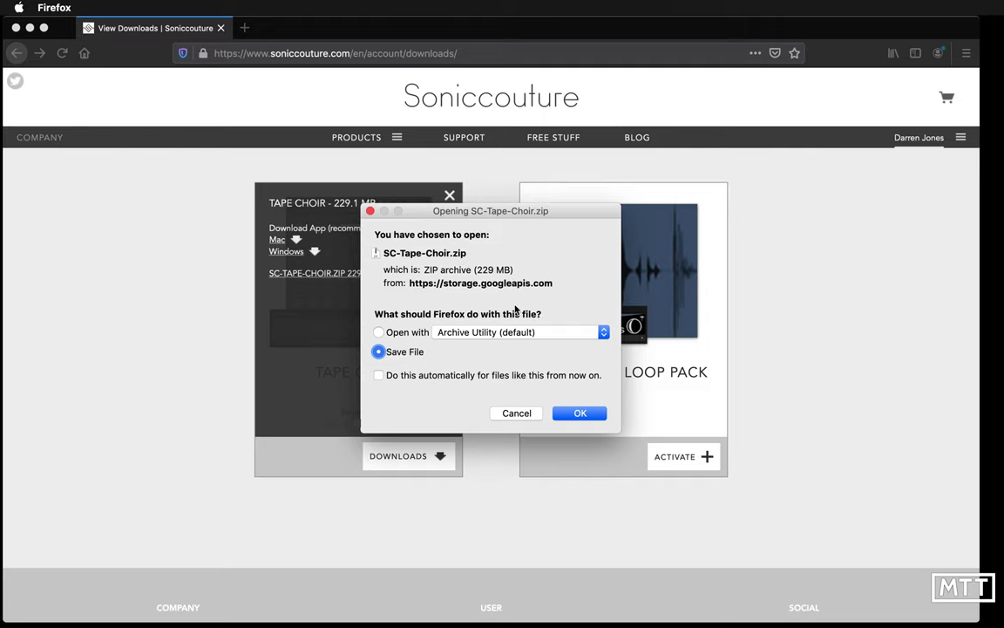
left_click(581, 413)
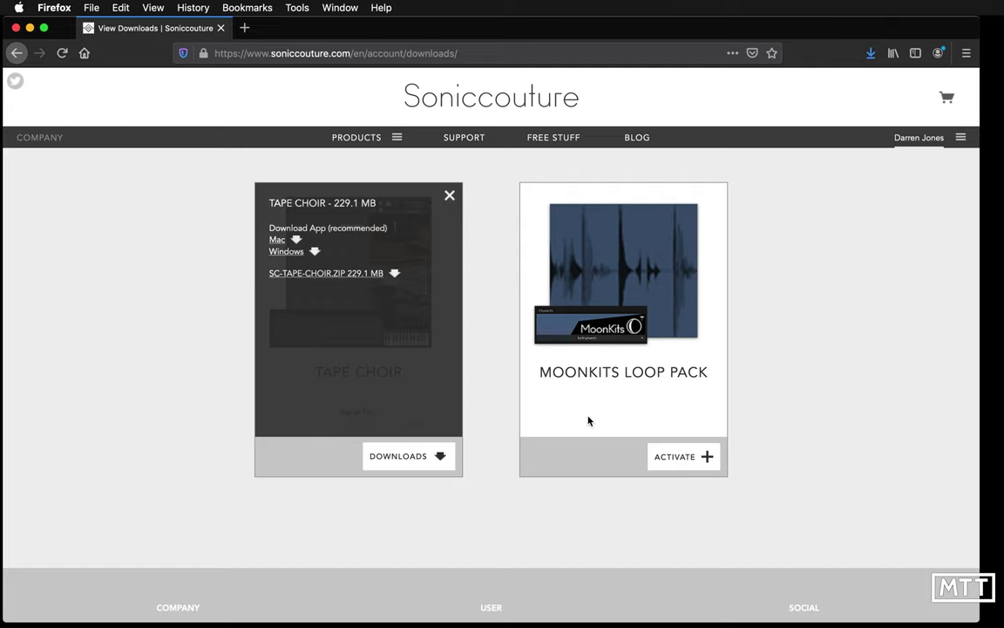
key("super+alt+space")
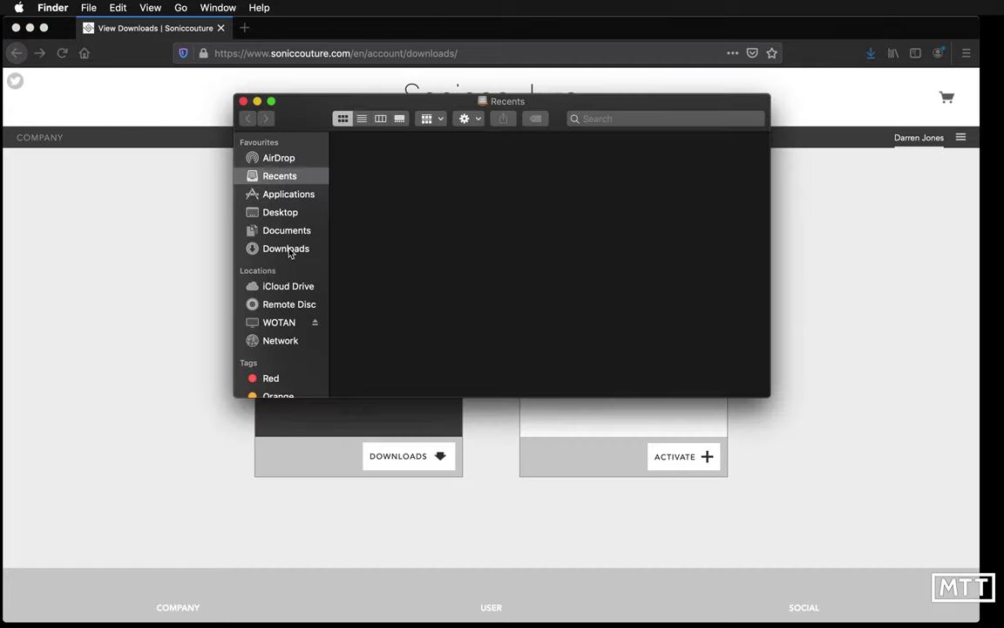
Unzip SC-Tape-Choir.zip in Downloads and copy the SC Tape Choir folder.
left_click(285, 248)
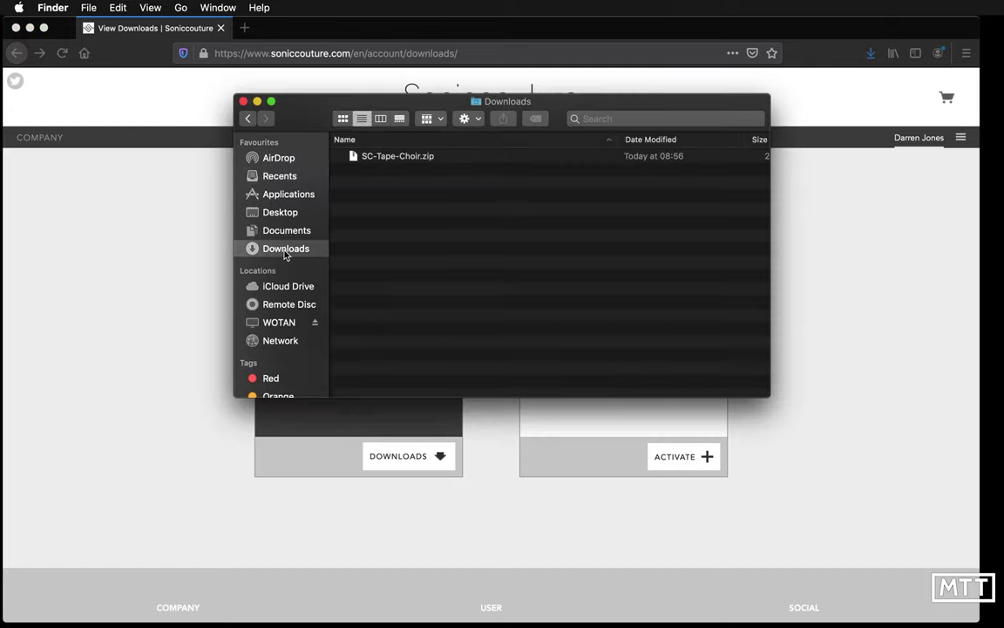
double_click(353, 159)
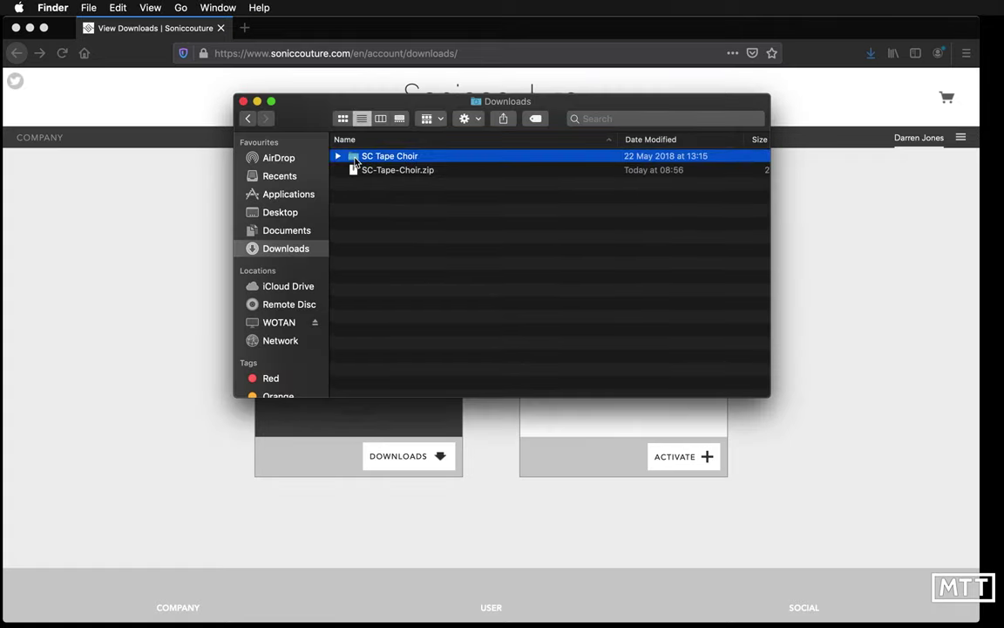
left_click(337, 155)
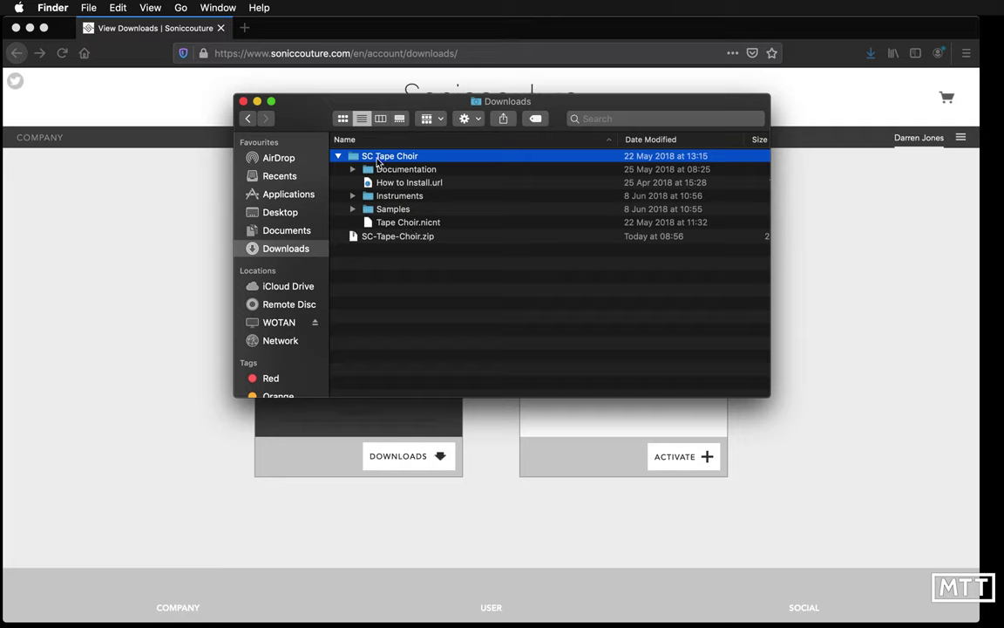
key("super+c")
Paste the SC Tape Choir folder into Documents > Libraries and check its contents.
left_click(286, 231)
double_click(378, 156)
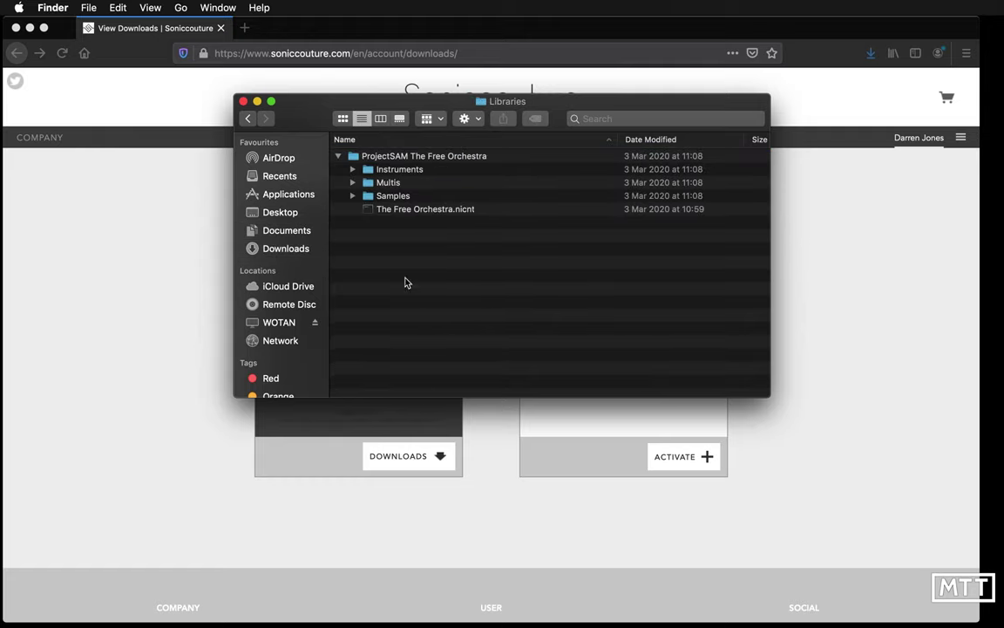
key("super+v")
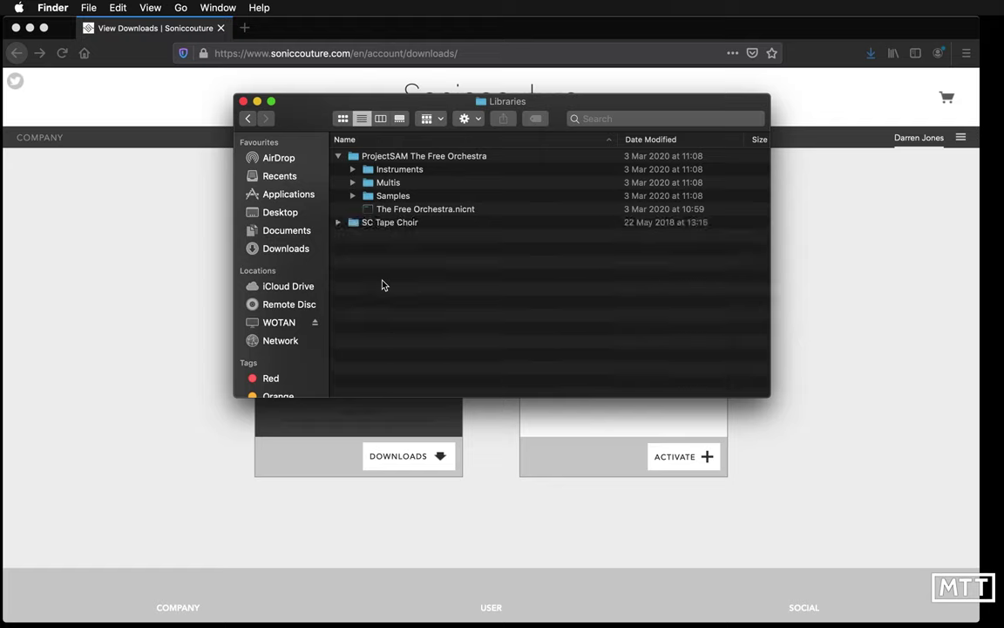
left_click(351, 222)
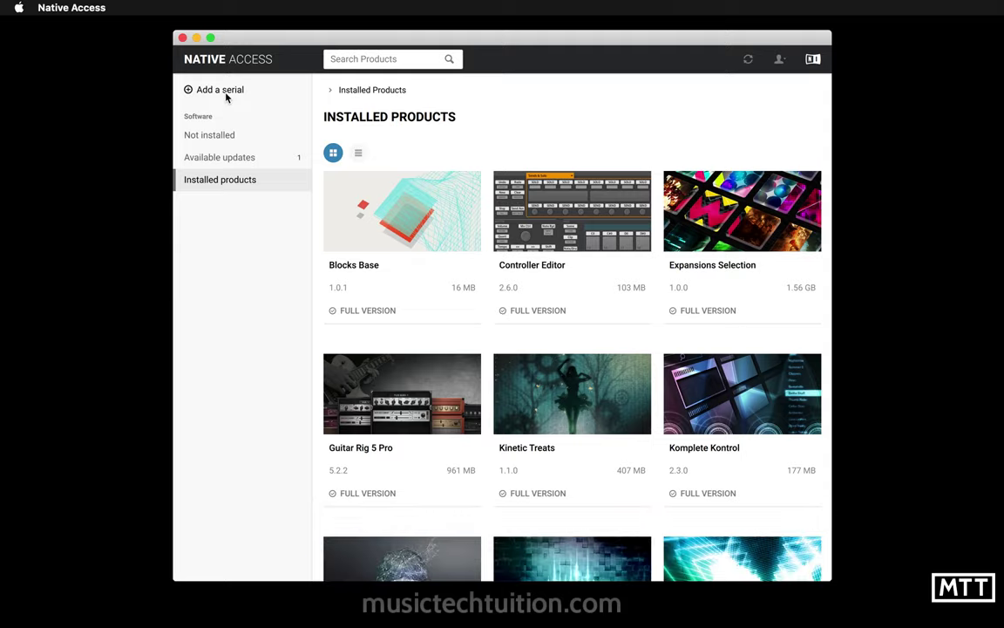
Register Tape Choir with its pasted serial number and show the Not Installed products list.
left_click(219, 90)
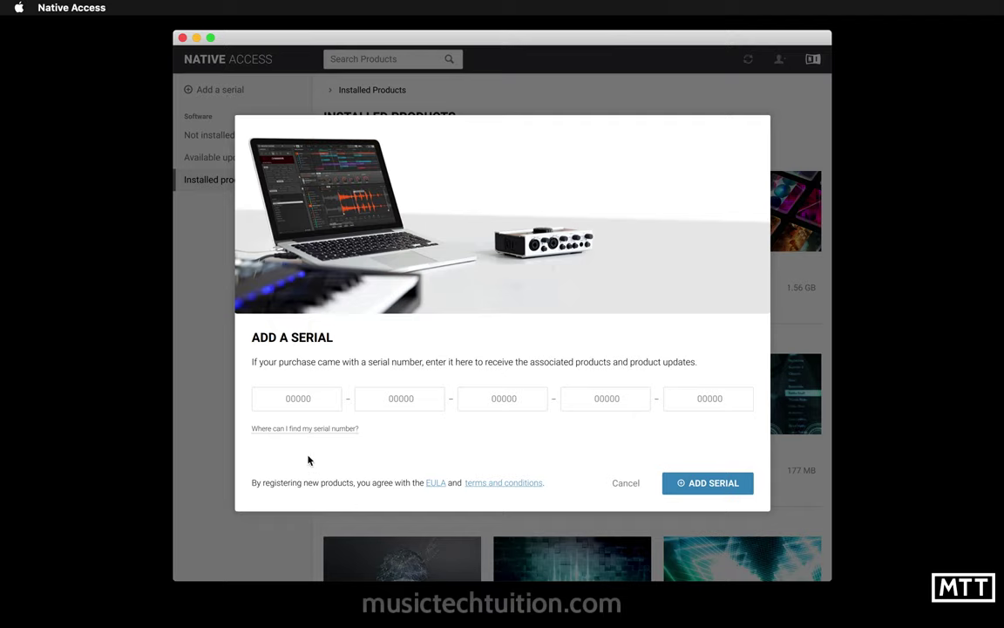
key("super+v")
left_click(708, 483)
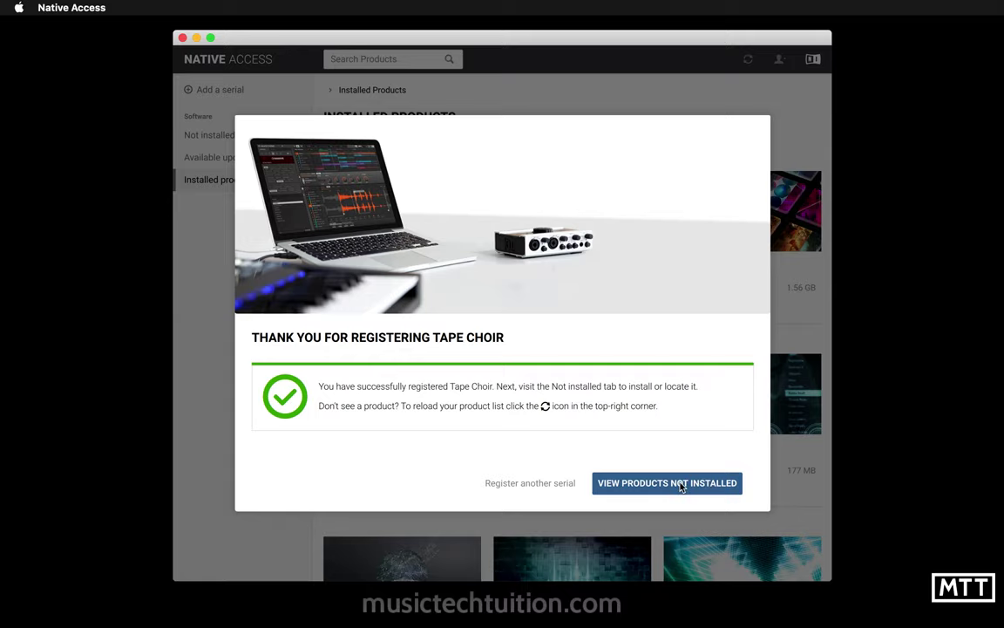
left_click(682, 487)
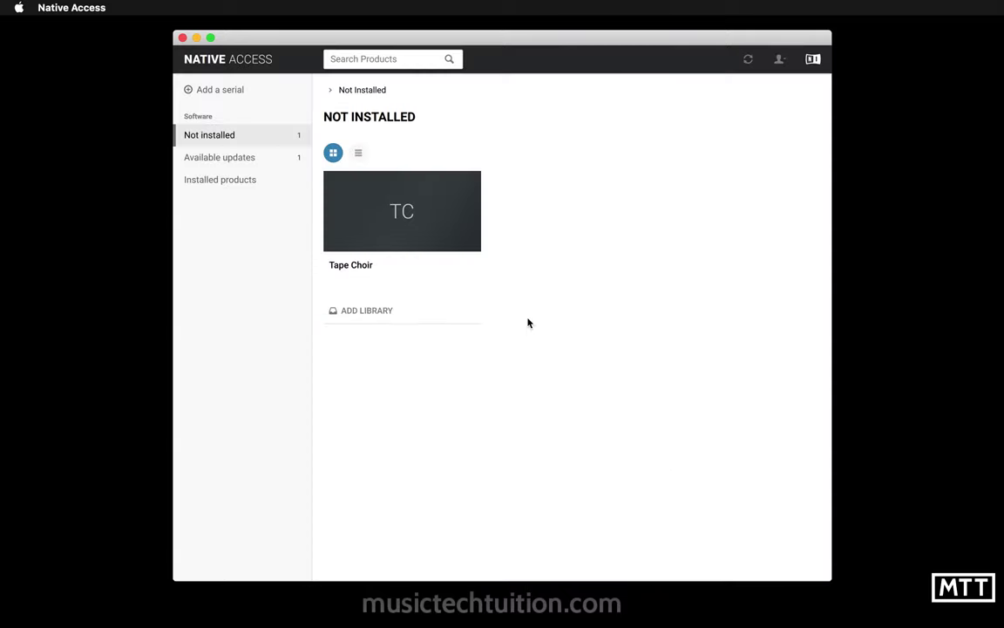
Point Add Library at Documents/Libraries/SC Tape Choir and install Tape Choir.
left_click(367, 312)
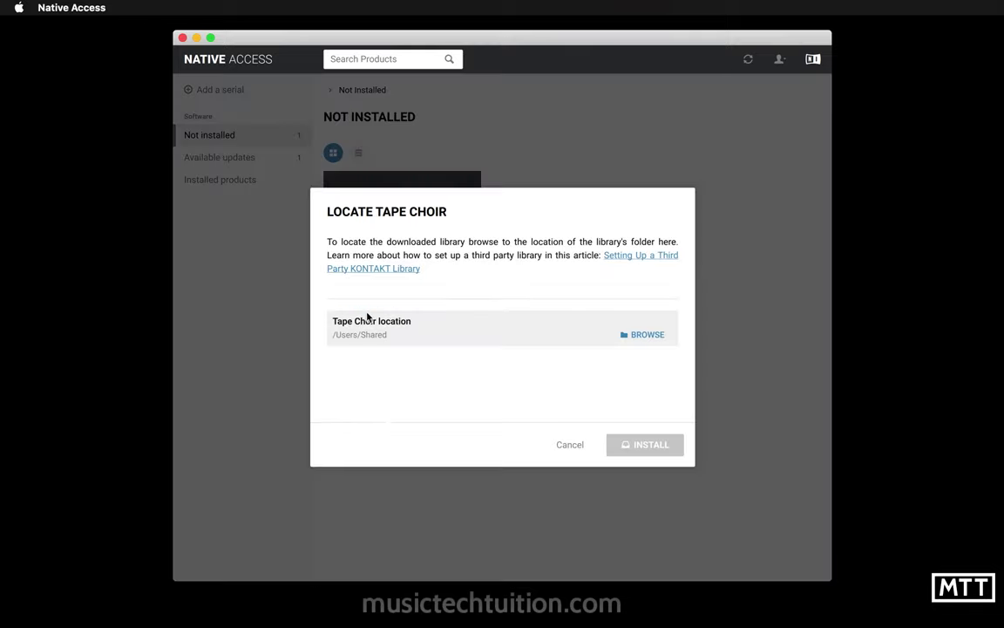
left_click(649, 343)
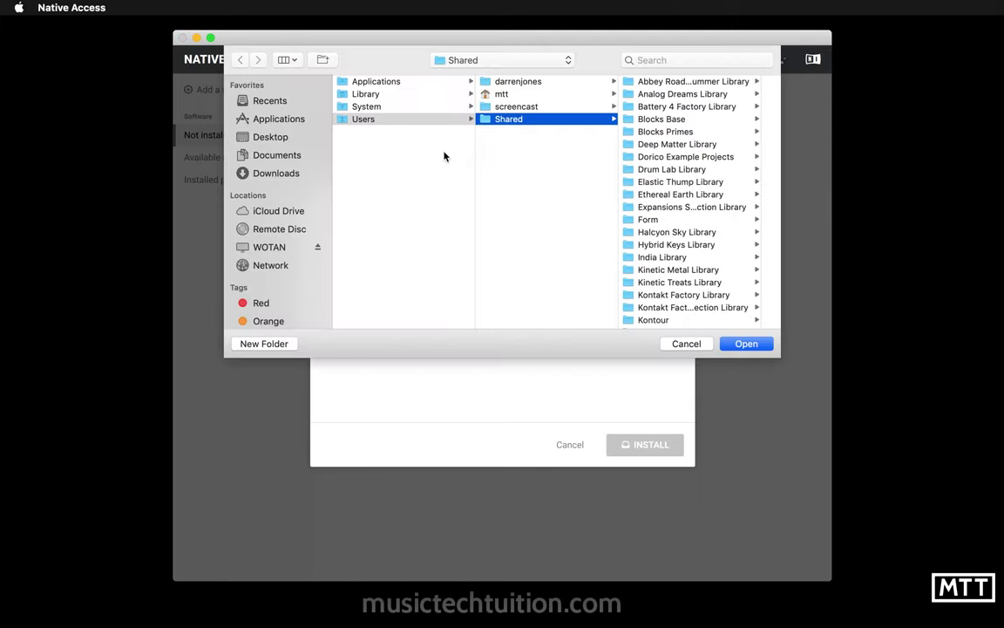
left_click(277, 155)
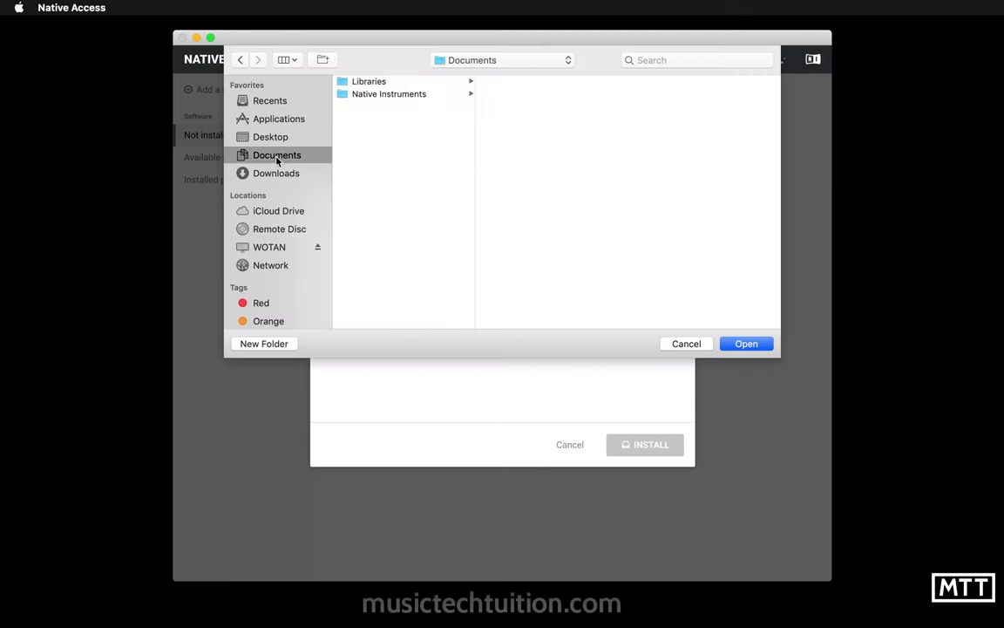
left_click(345, 82)
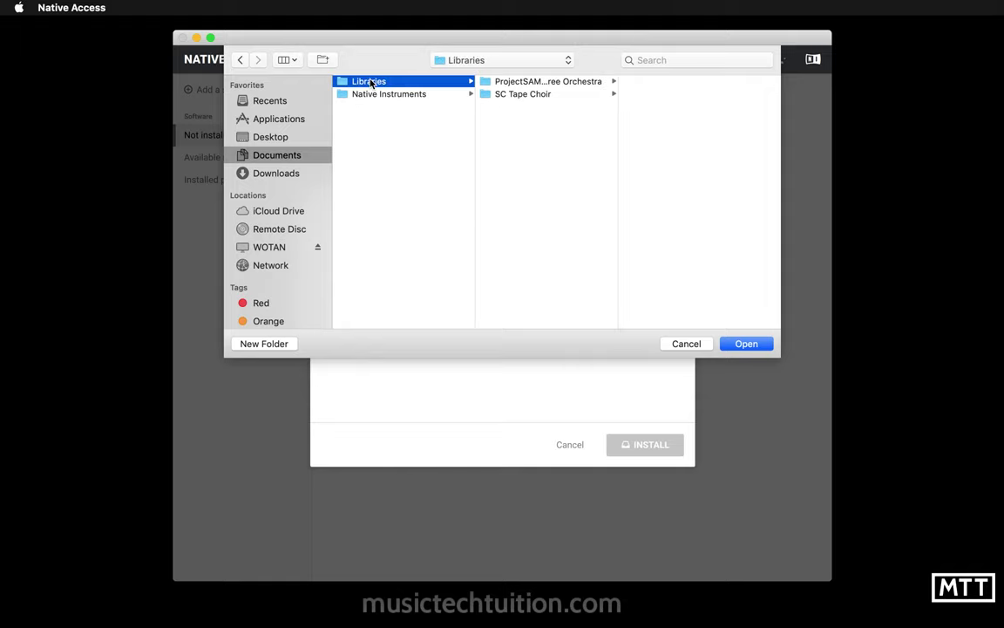
left_click(523, 94)
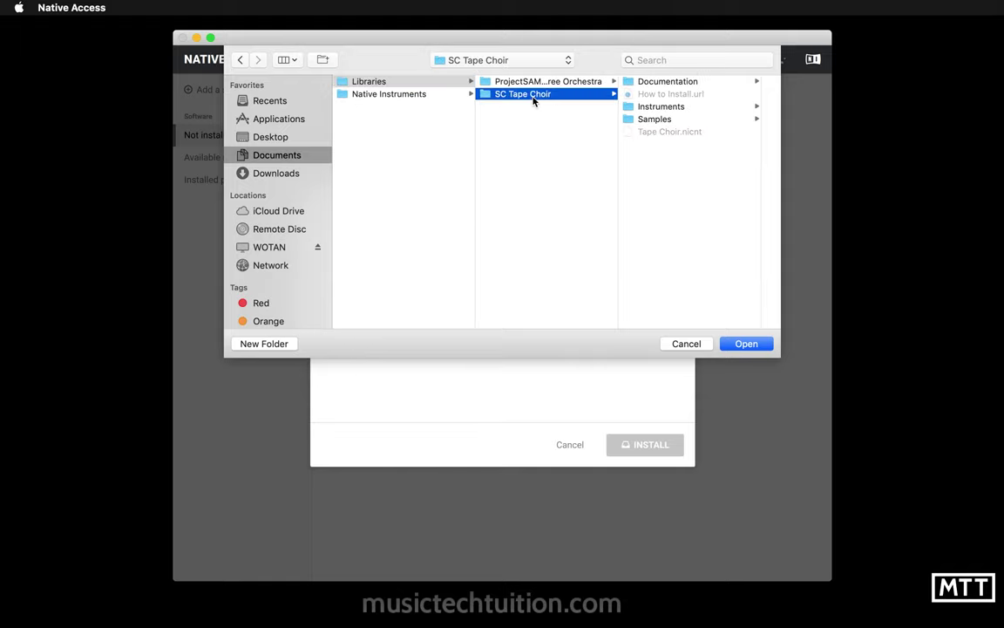
left_click(747, 349)
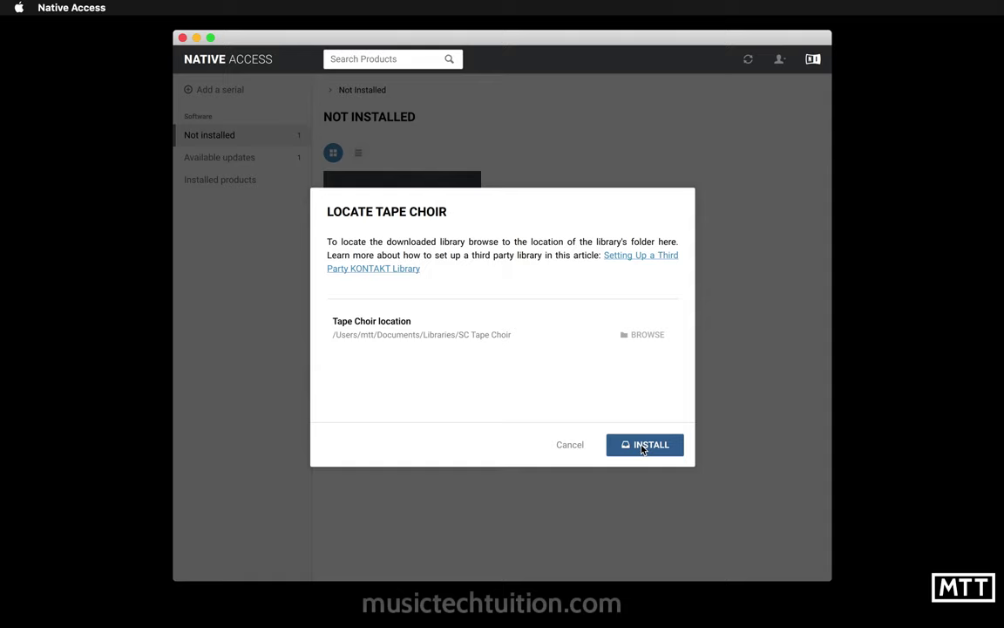
left_click(642, 447)
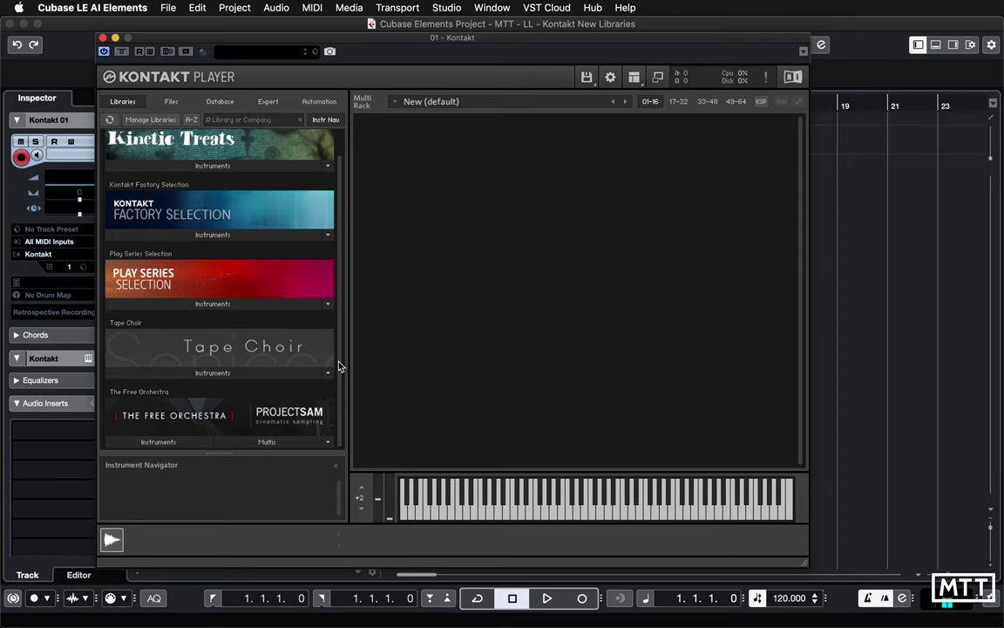
Load Tape Choir.nki from the Tape Choir library's Instruments list in Kontakt Player.
left_click(262, 373)
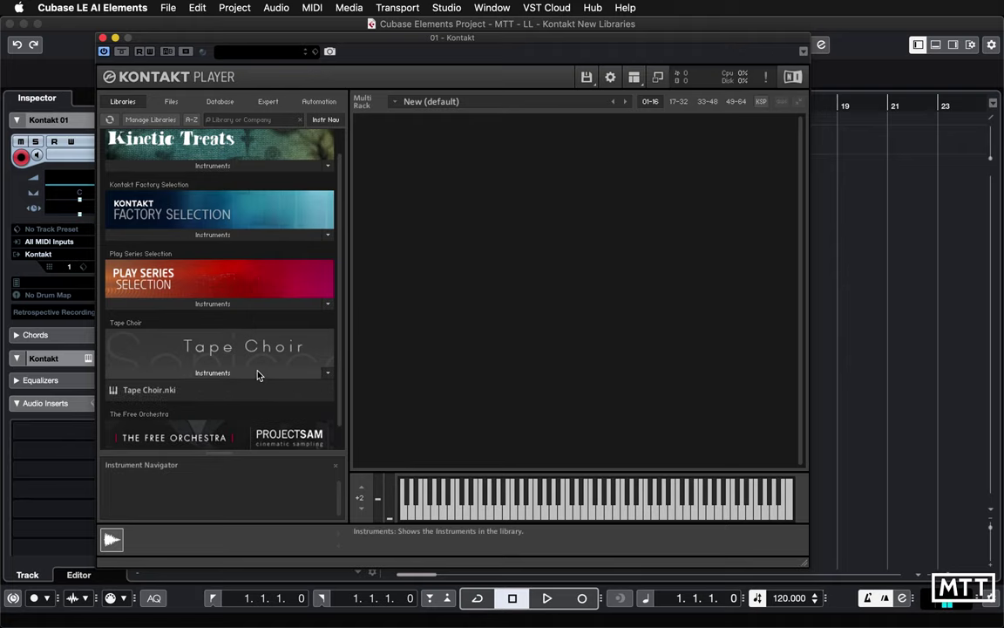
double_click(112, 392)
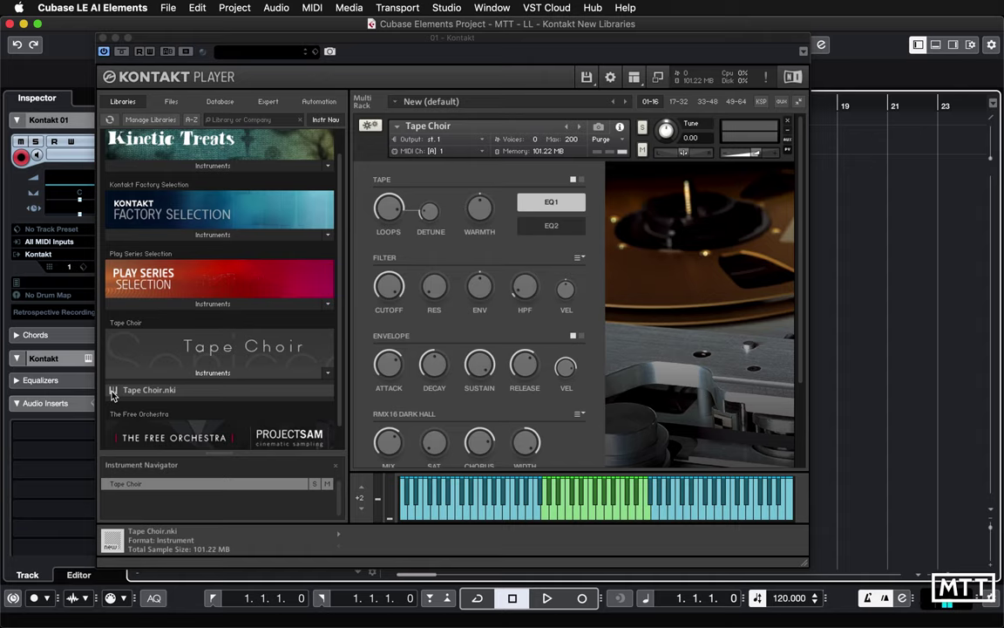
Open Cubase's On-Screen Keyboard (Alt+K) and play Tape Choir notes with Q, E, W, Y, 5, T.
key("alt+k")
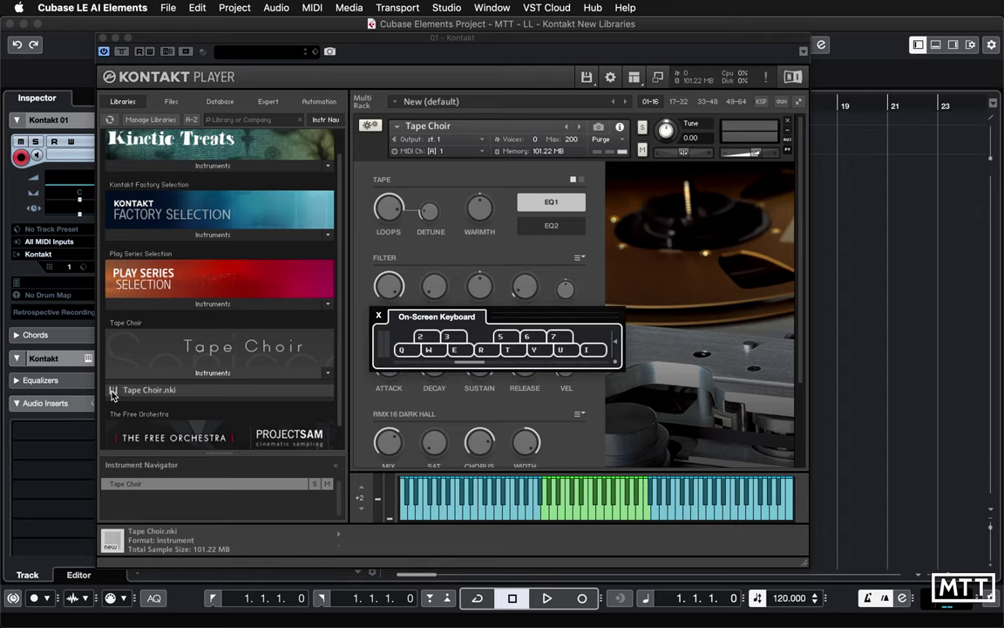
key("q")
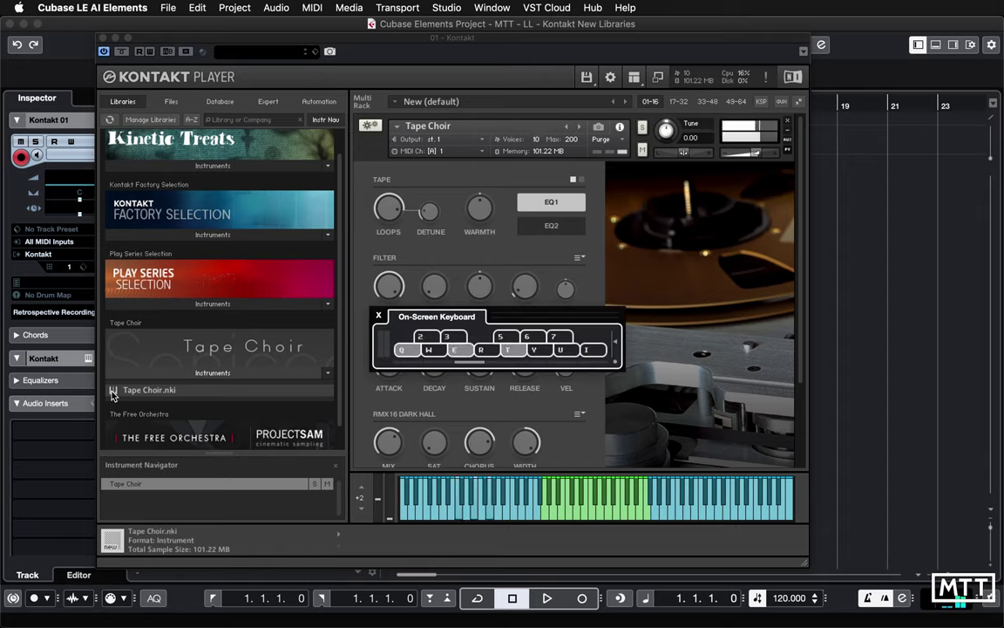
key("e")
key("w")
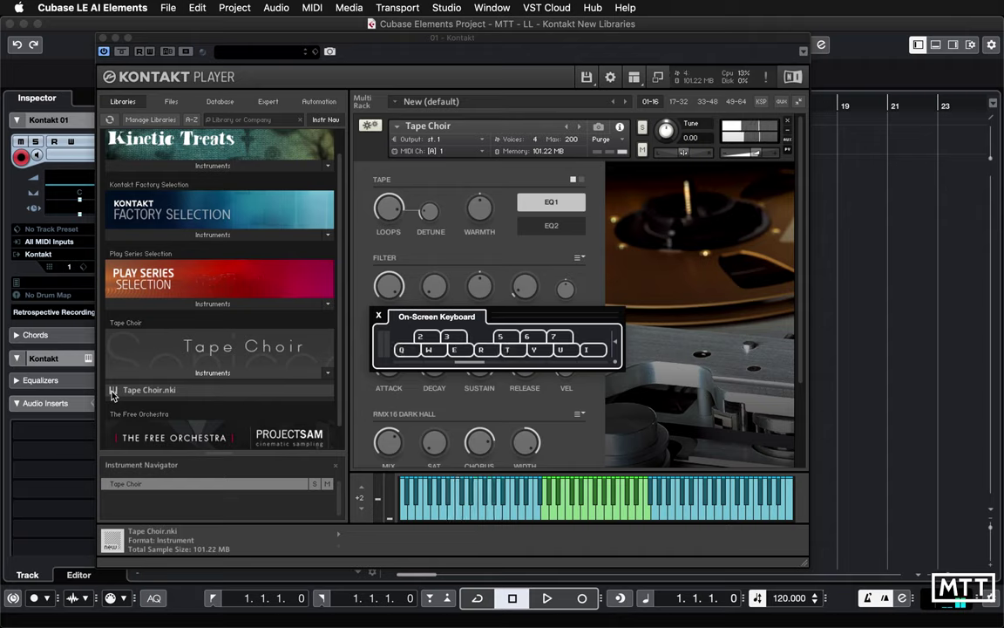
key("w")
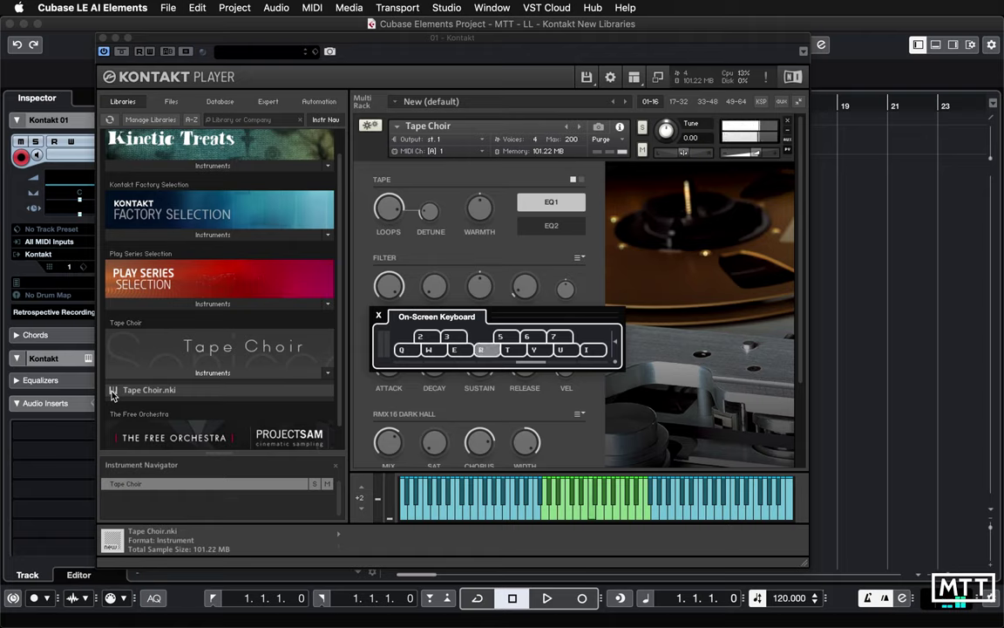
key("y")
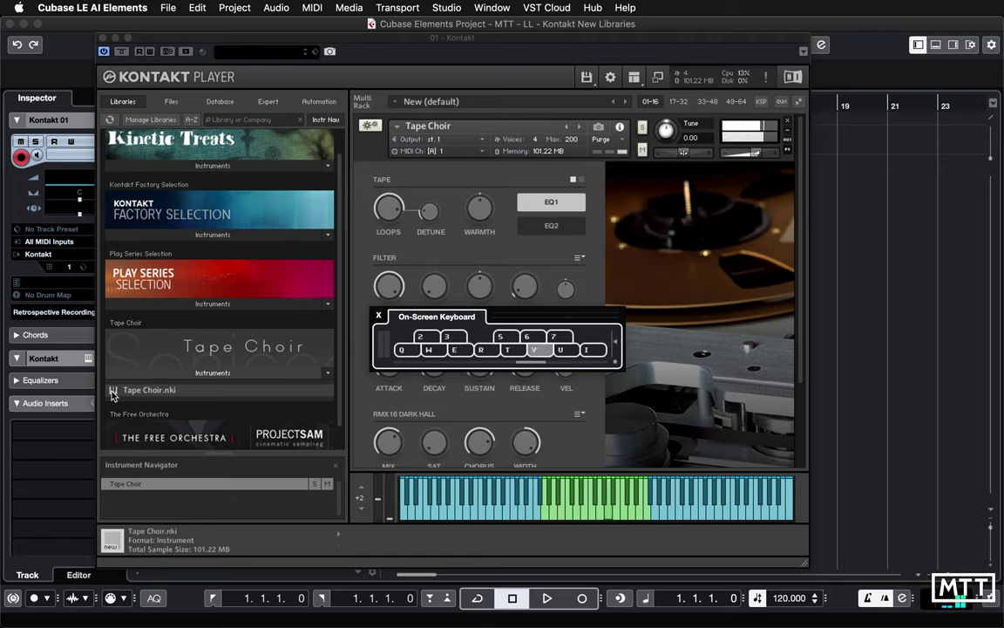
key("5")
key("t")
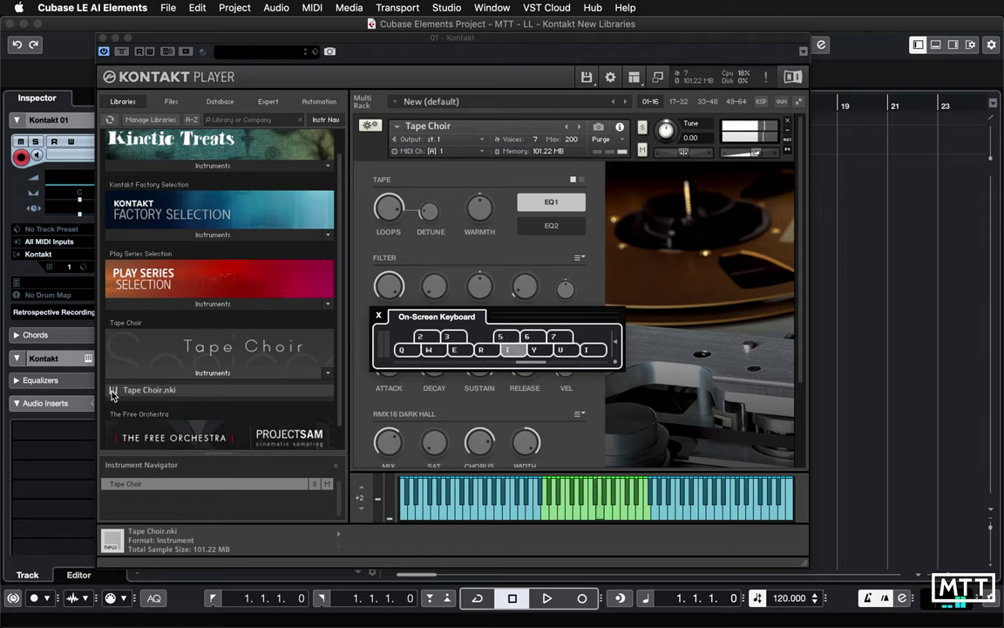